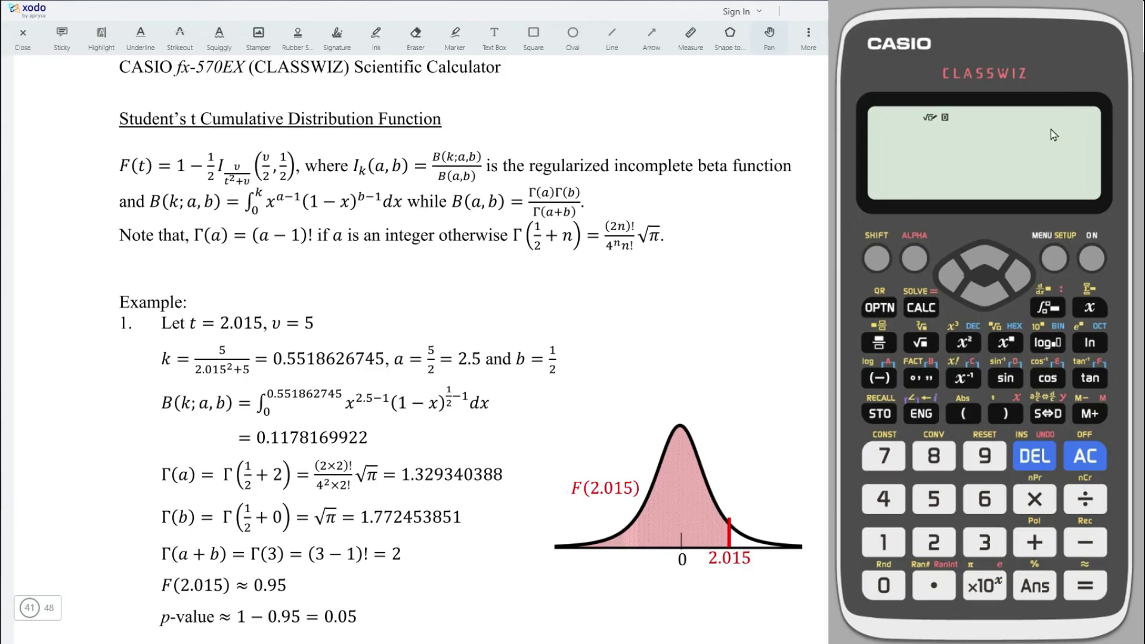
- Evaluate k = 5/(2.015²+5), giving 0.5518626745
left_click(1047, 319)
left_click(880, 345)
left_click(934, 504)
left_click(934, 544)
left_click(934, 586)
left_click(884, 586)
left_click(884, 542)
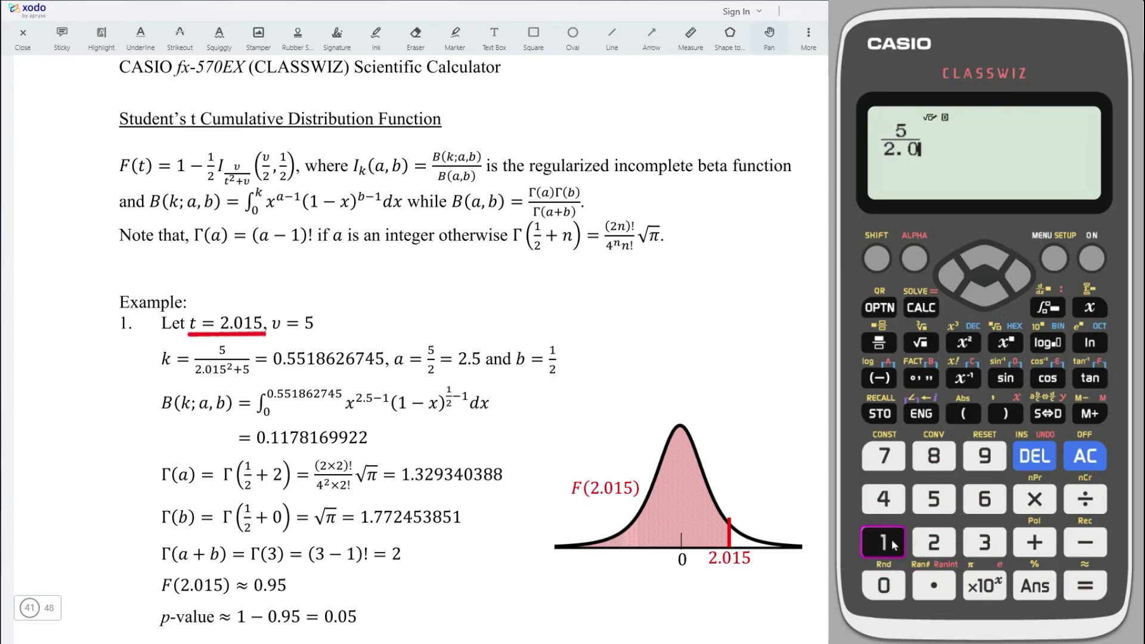
left_click(934, 499)
left_click(965, 343)
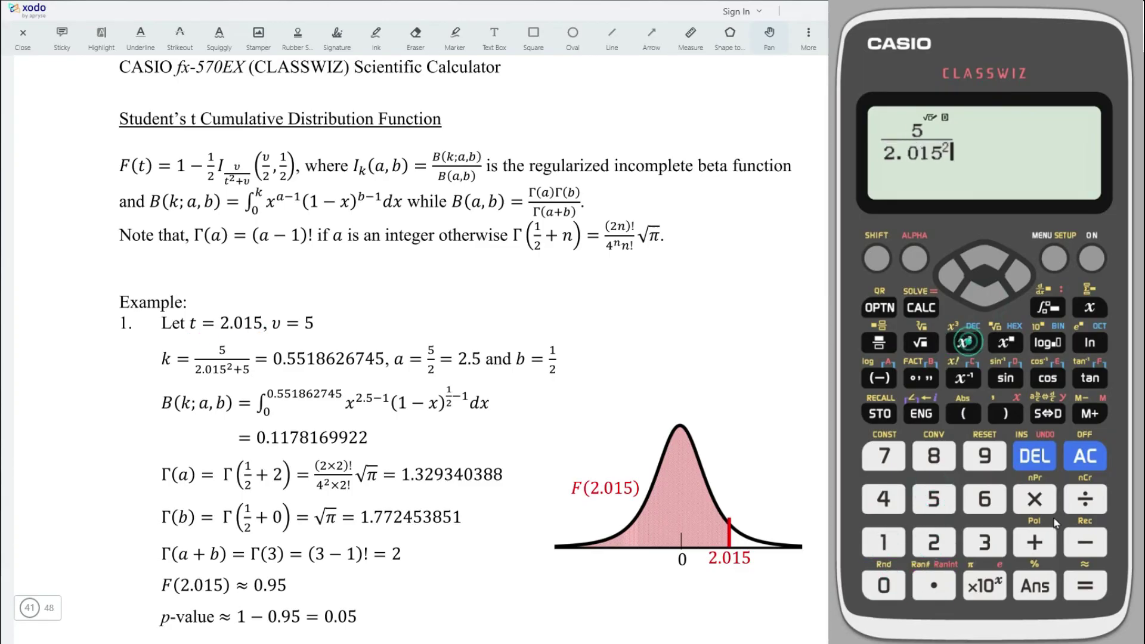
left_click(1035, 543)
left_click(934, 499)
left_click(1085, 585)
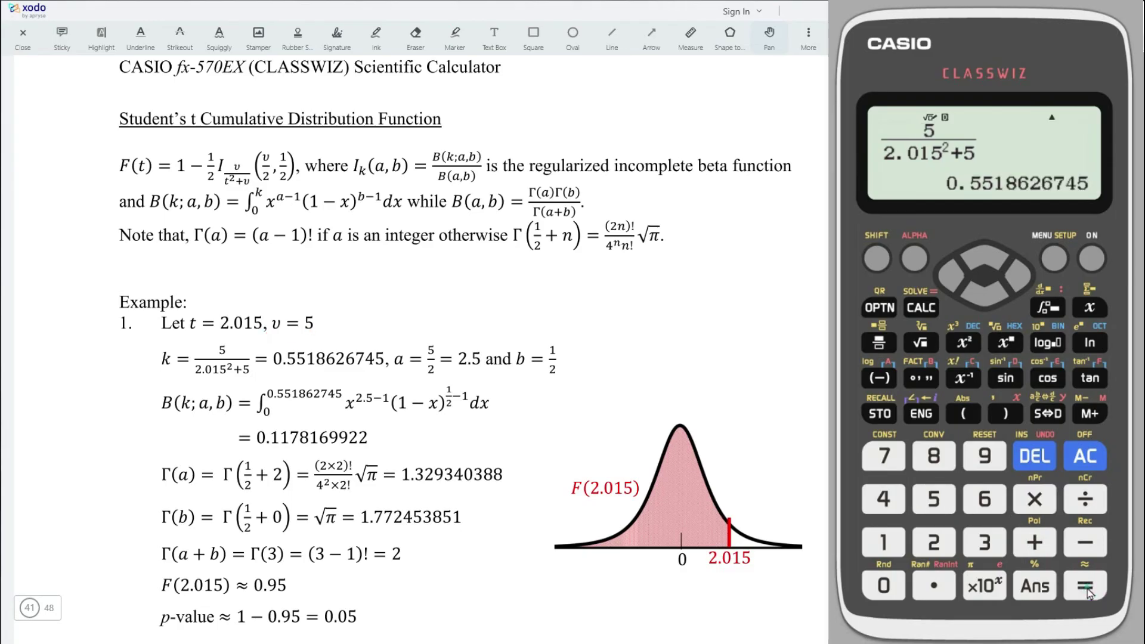
- Store k in memory A and begin a new definite integral
left_click(880, 413)
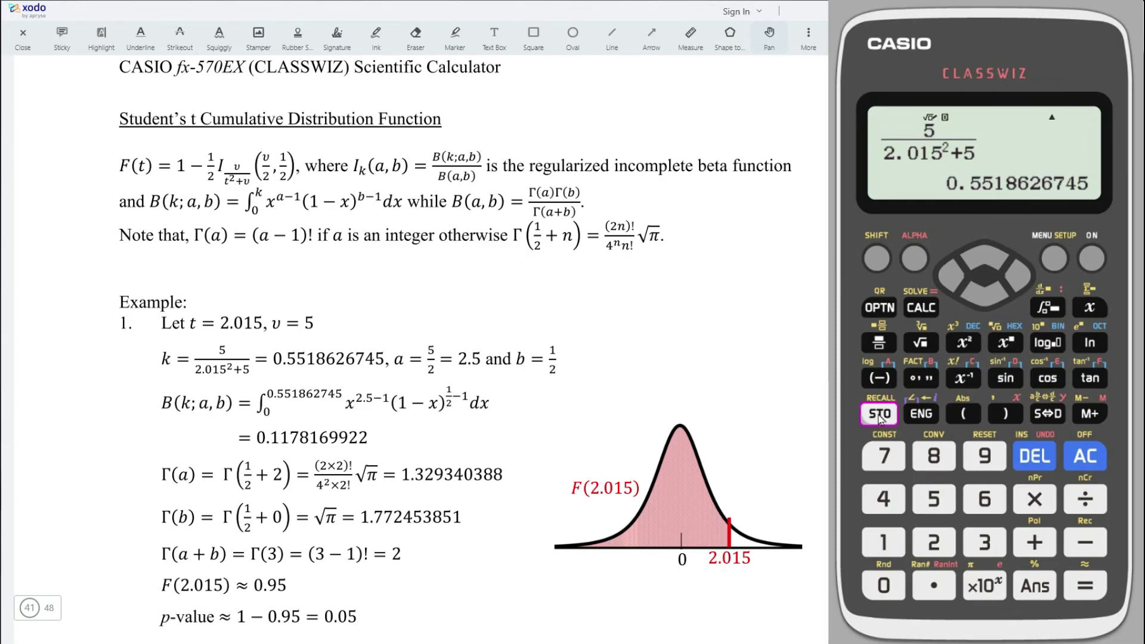
left_click(880, 377)
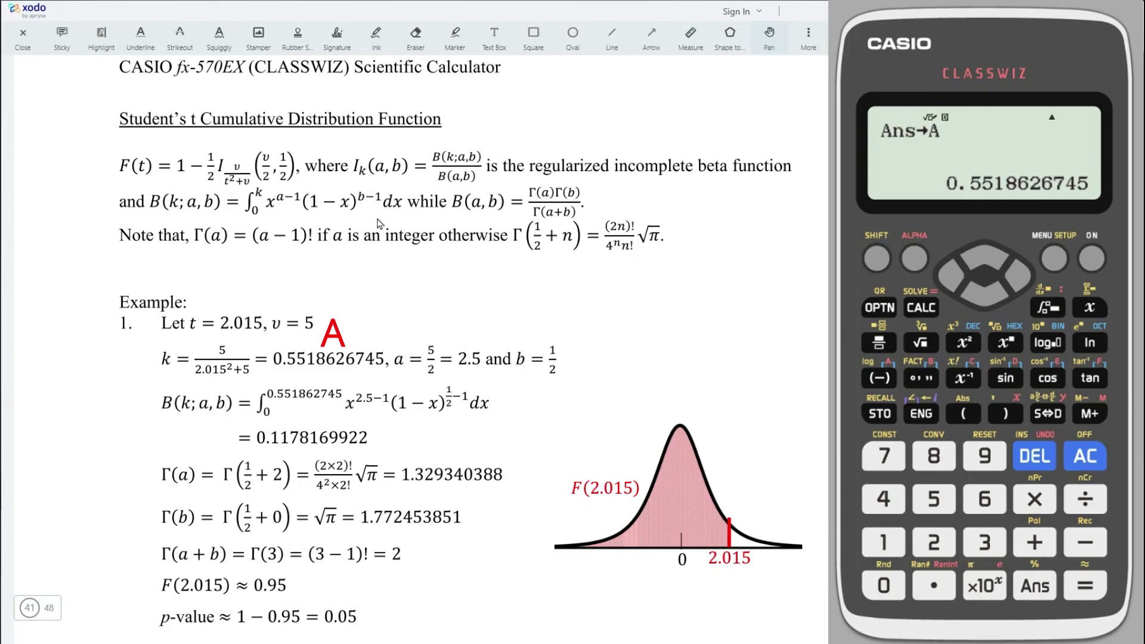
left_click(1048, 309)
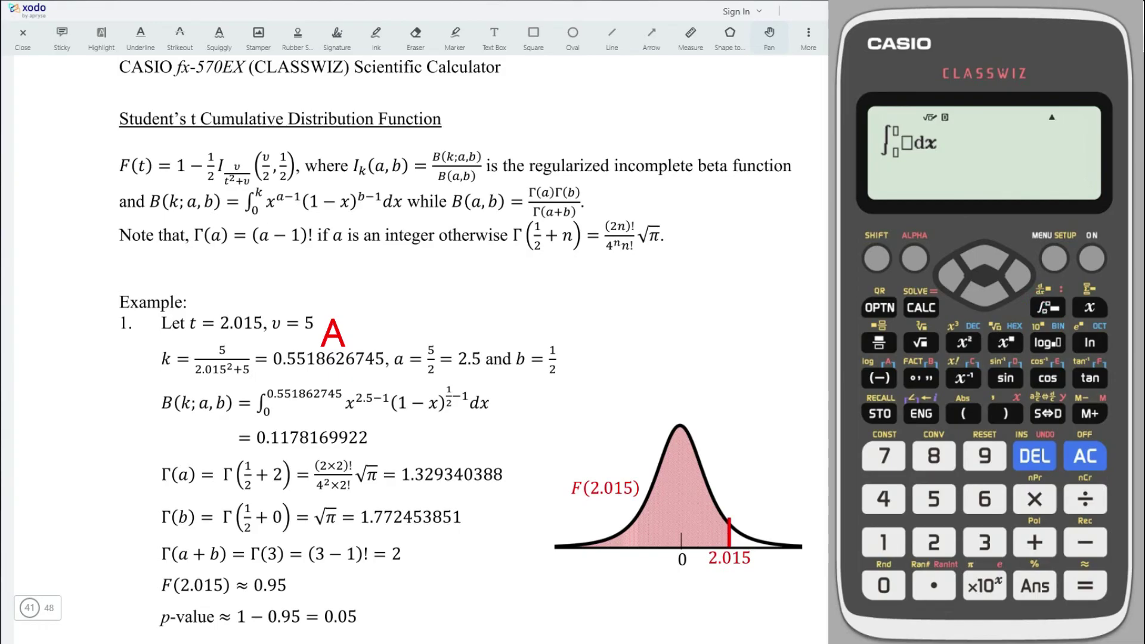
- Enter the first integrand factor x^(2.5−1), using a = 2.5
left_click(1089, 308)
left_click(1006, 343)
left_click_drag(394, 377, 484, 377)
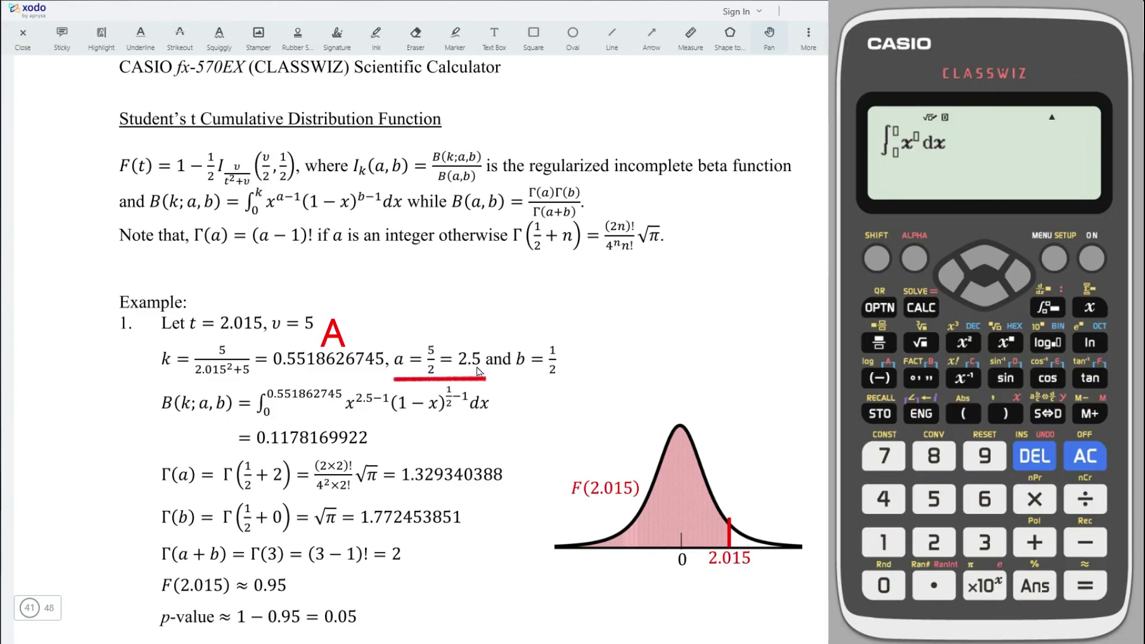
left_click(934, 542)
left_click(934, 586)
left_click(935, 500)
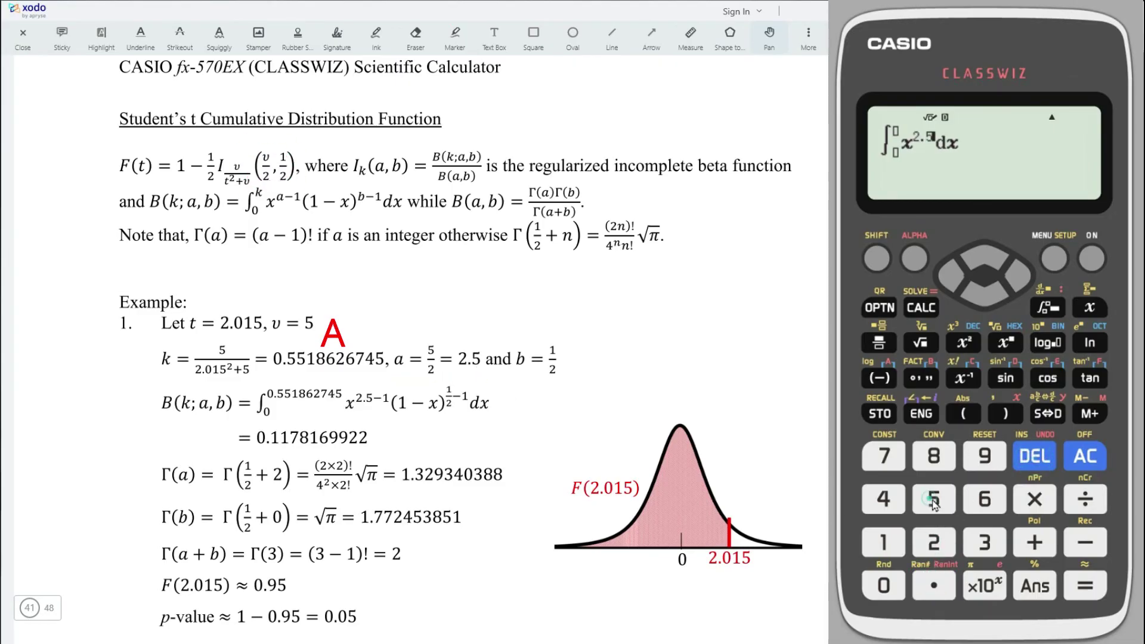
left_click(1085, 542)
left_click(884, 542)
left_click(1018, 286)
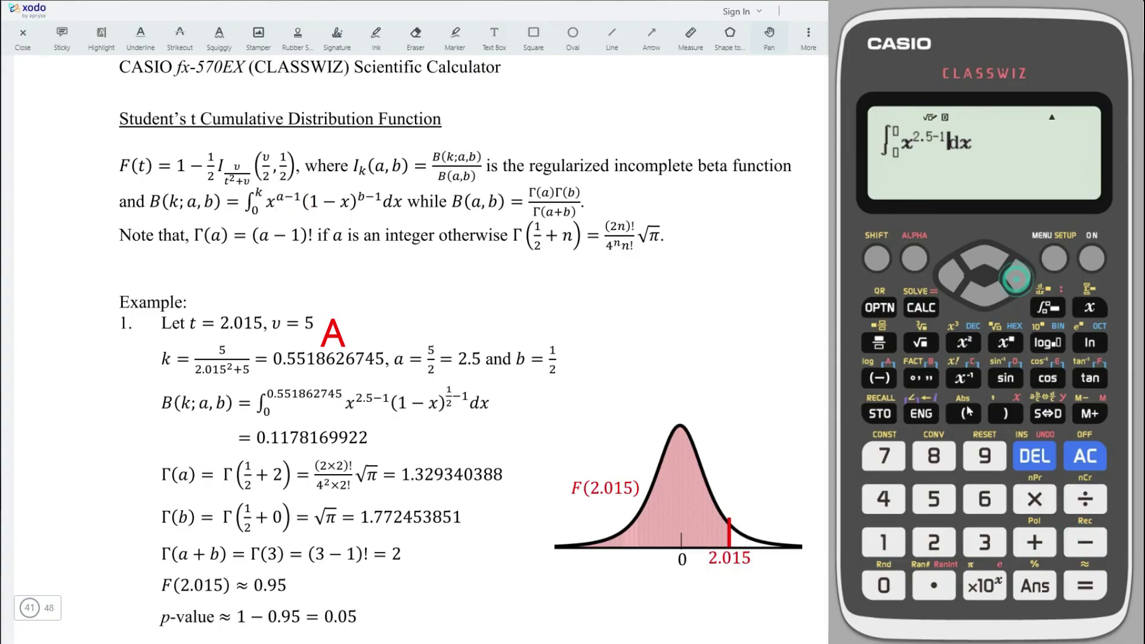
- Append the second factor (1−x)^(0.5−1), using b = 0.5
left_click(963, 413)
left_click(884, 542)
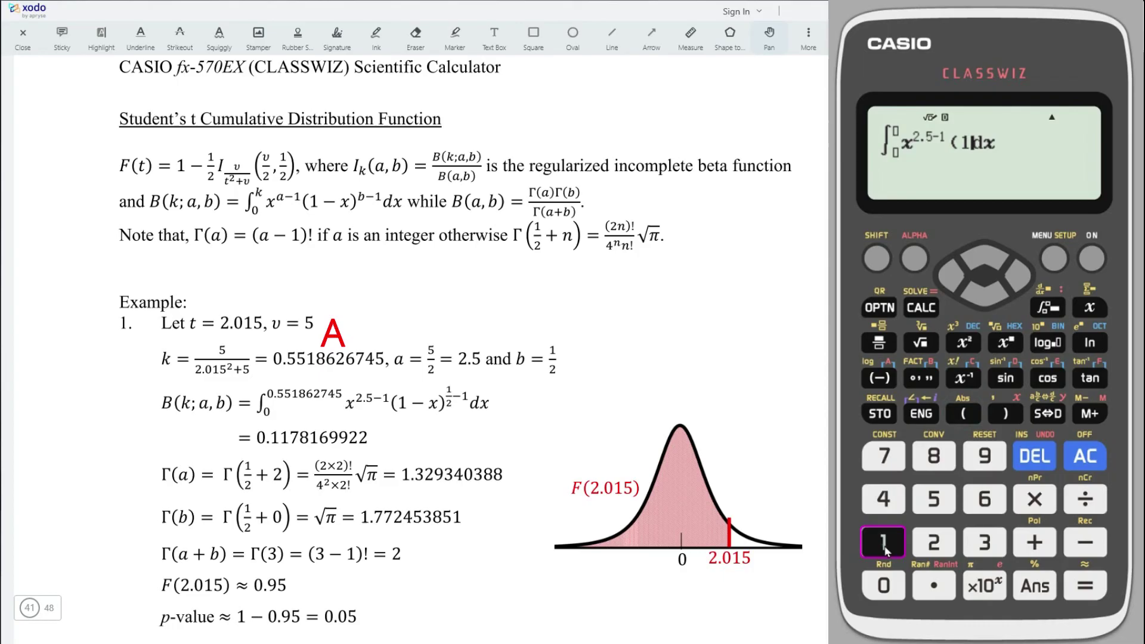
left_click(1085, 543)
left_click(1090, 307)
left_click(1006, 414)
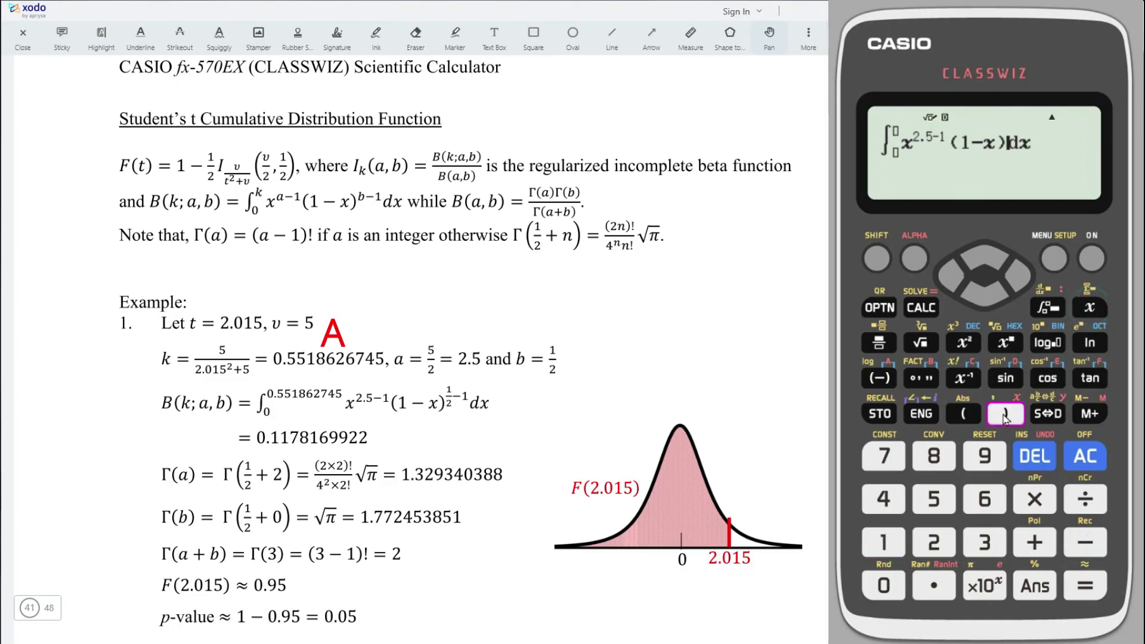
left_click(1006, 342)
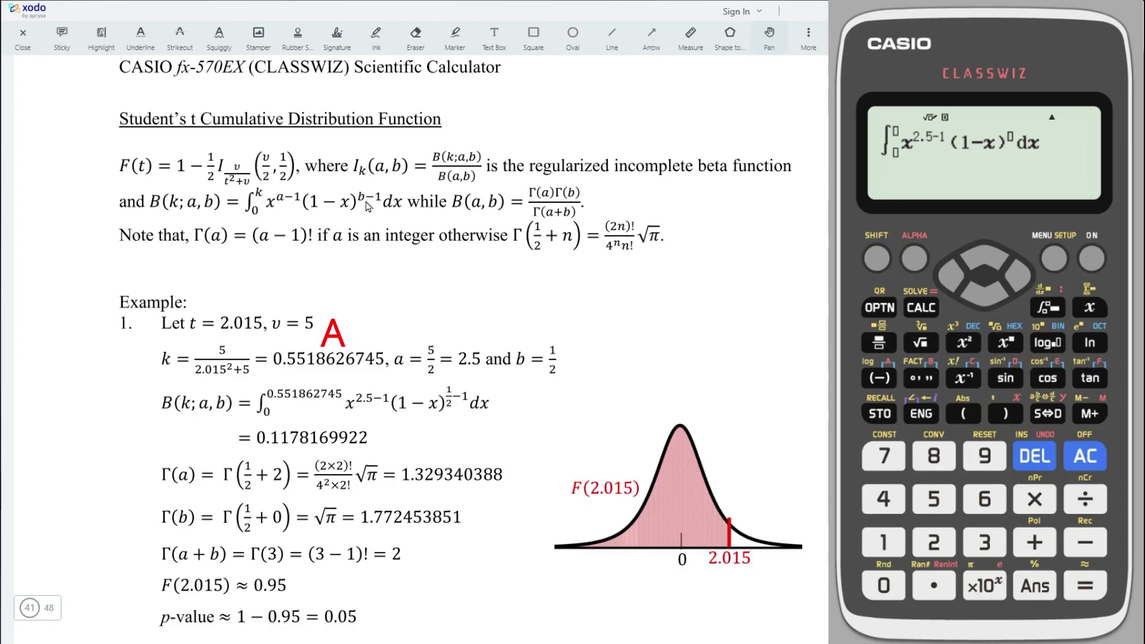
mouse_move(285, 146)
left_mouse_down()
mouse_move(305, 162)
mouse_move(286, 146)
left_mouse_up()
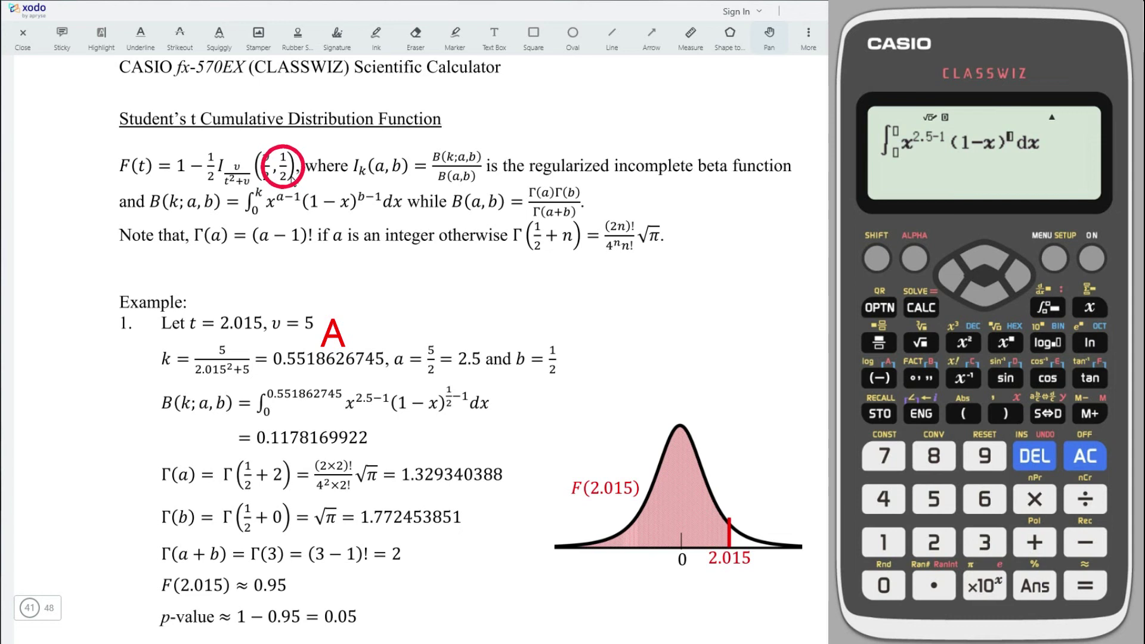
left_click(884, 586)
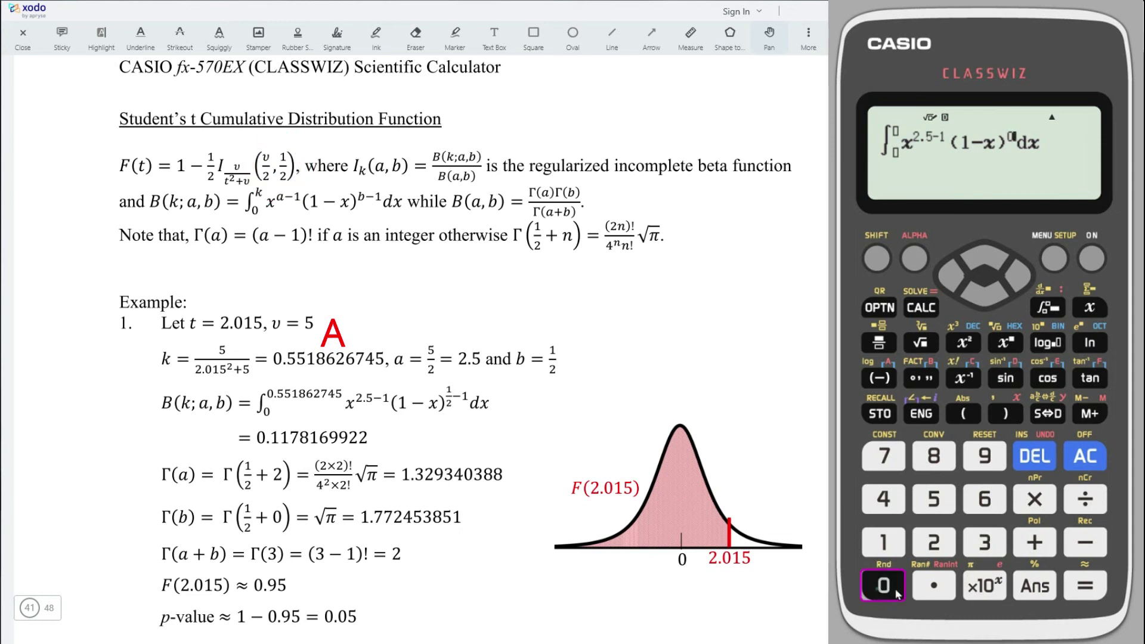
left_click(934, 579)
left_click(934, 499)
left_click(1085, 542)
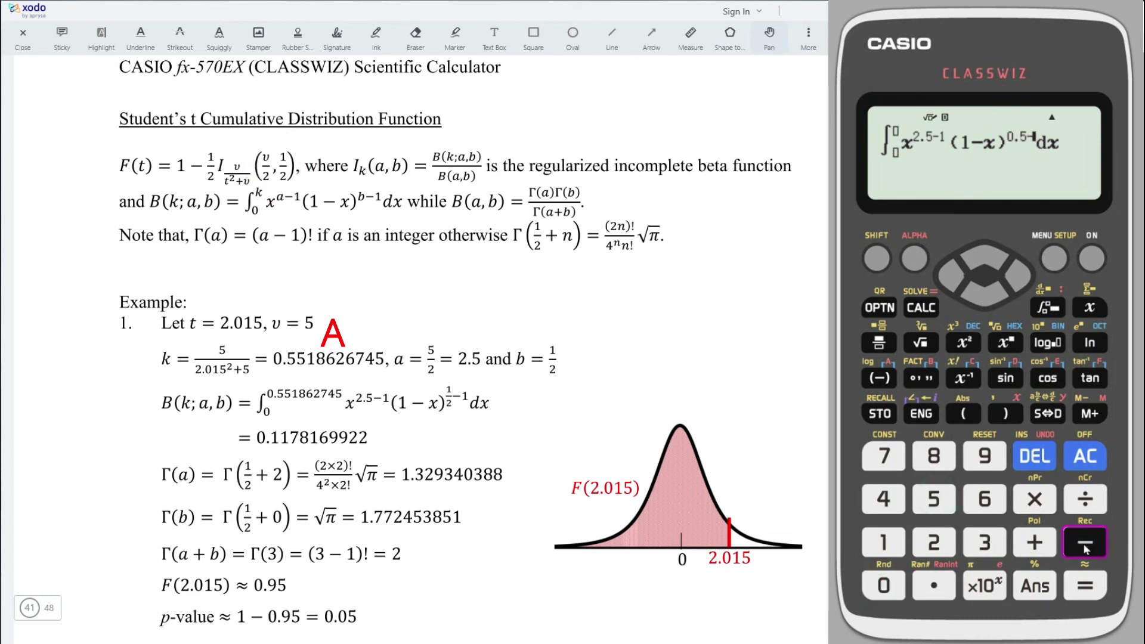
left_click(884, 542)
left_click(1014, 276)
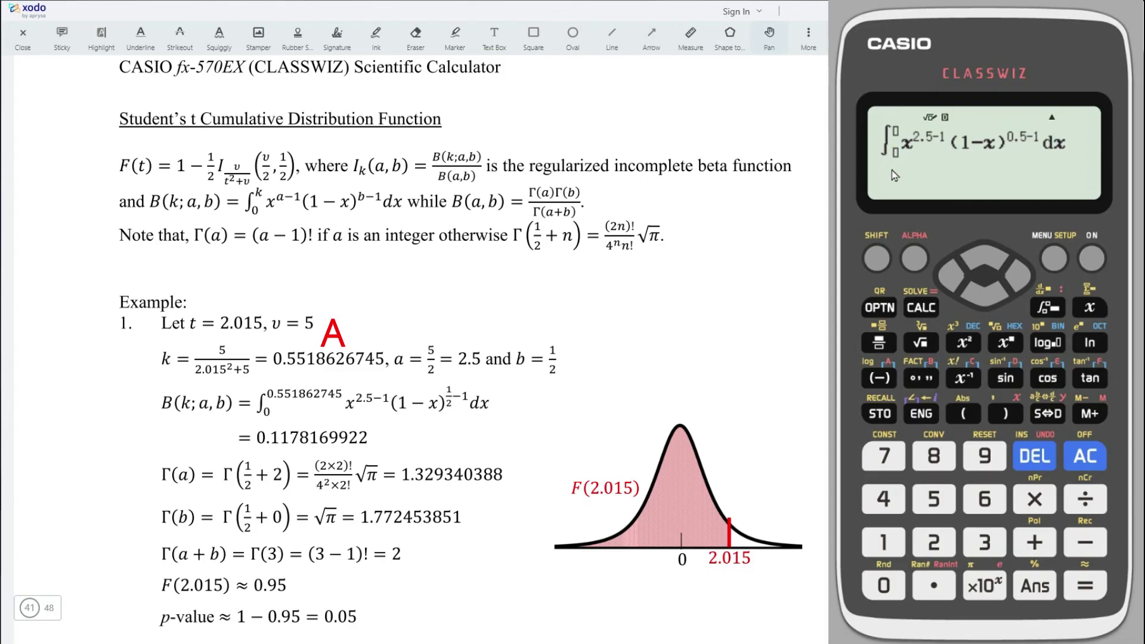
- Integrate from 0 to A to get 0.1178169922 and store it in memory B
left_click(883, 586)
left_click(1084, 588)
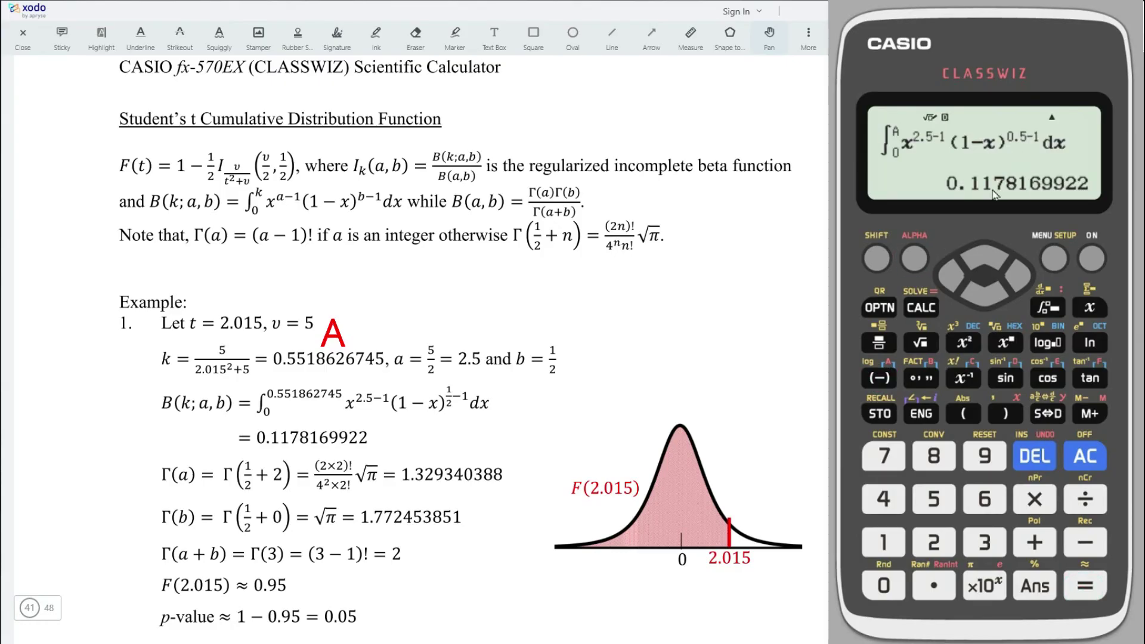
left_click(878, 413)
left_click(922, 378)
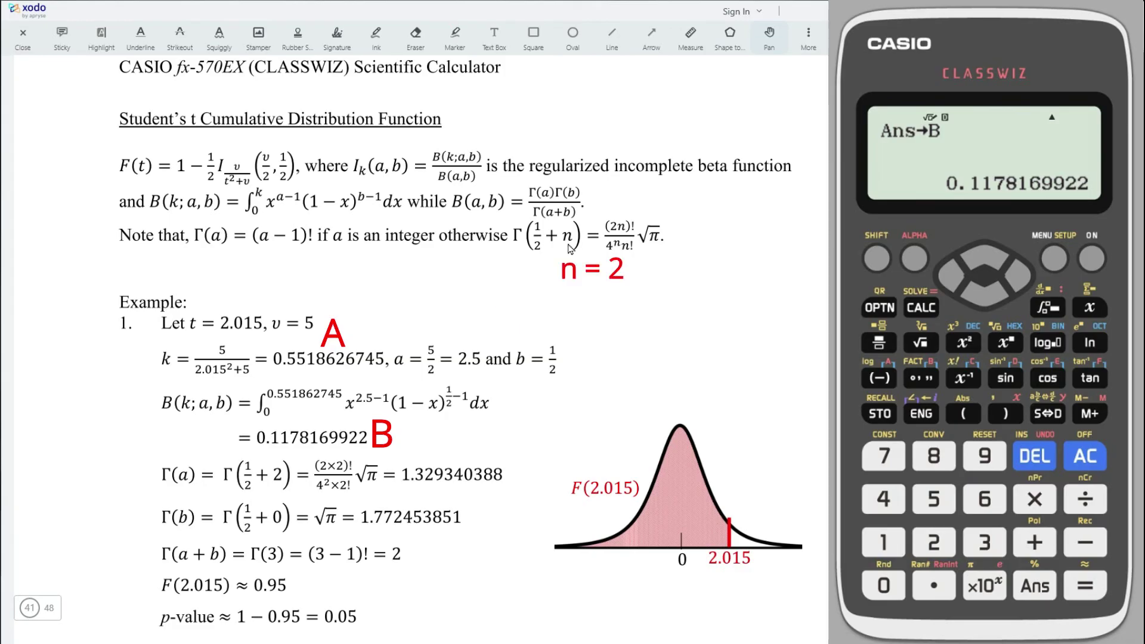
- Enter the fraction 4!/(4²×2!) for Γ(a)
left_click(886, 350)
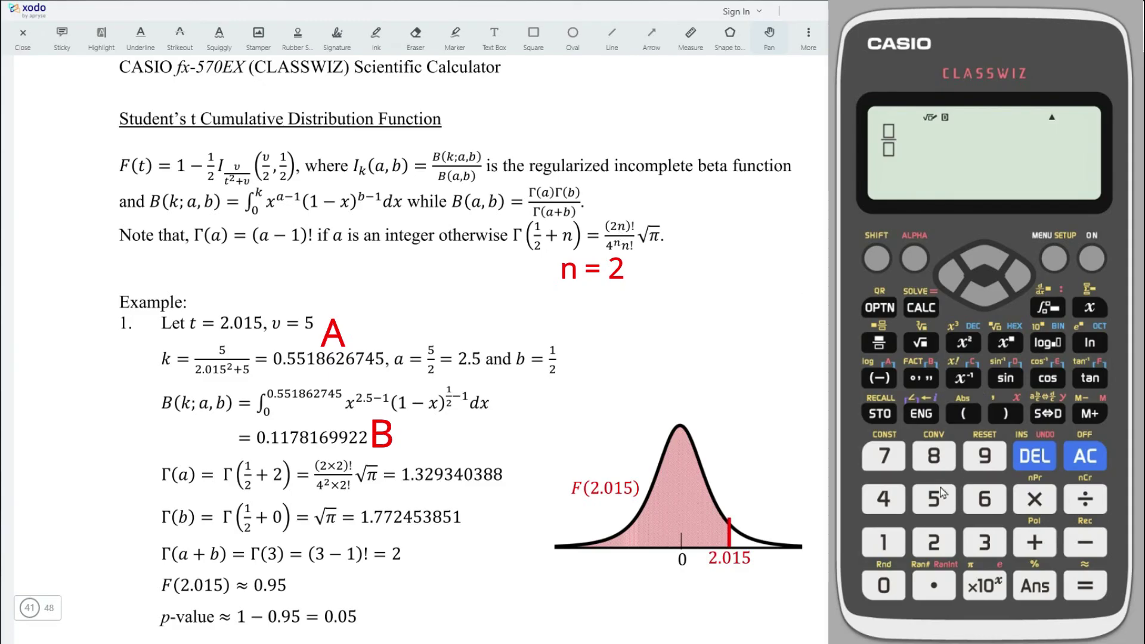
key("4")
left_click(876, 258)
left_click(961, 378)
key("4")
key("shift+2")
key("asterisk")
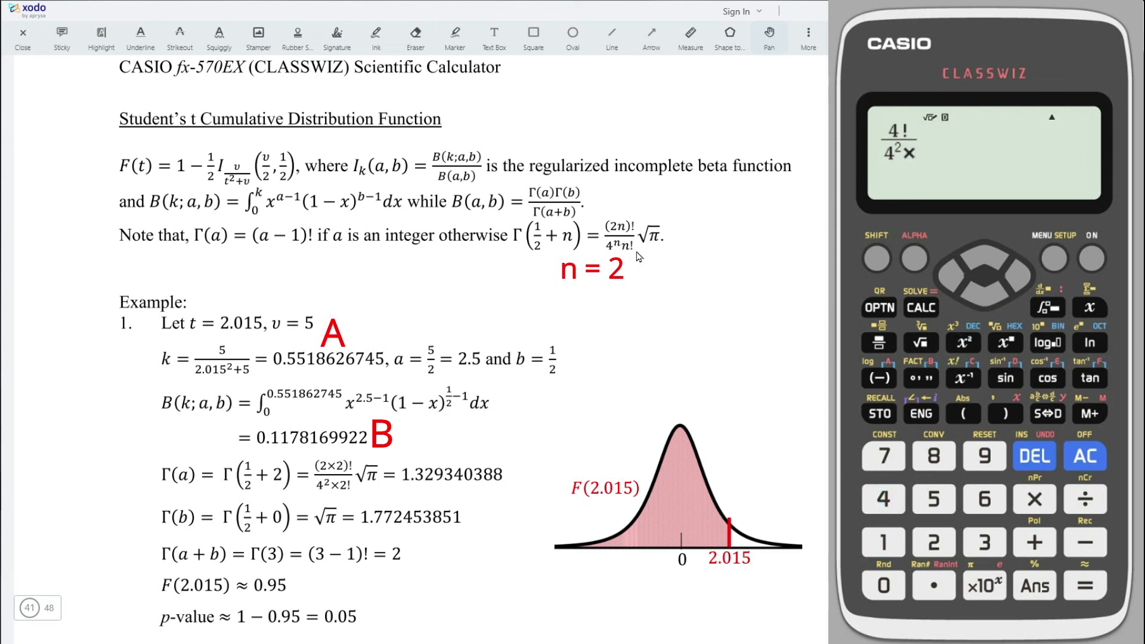
left_click(931, 539)
key("shift+1")
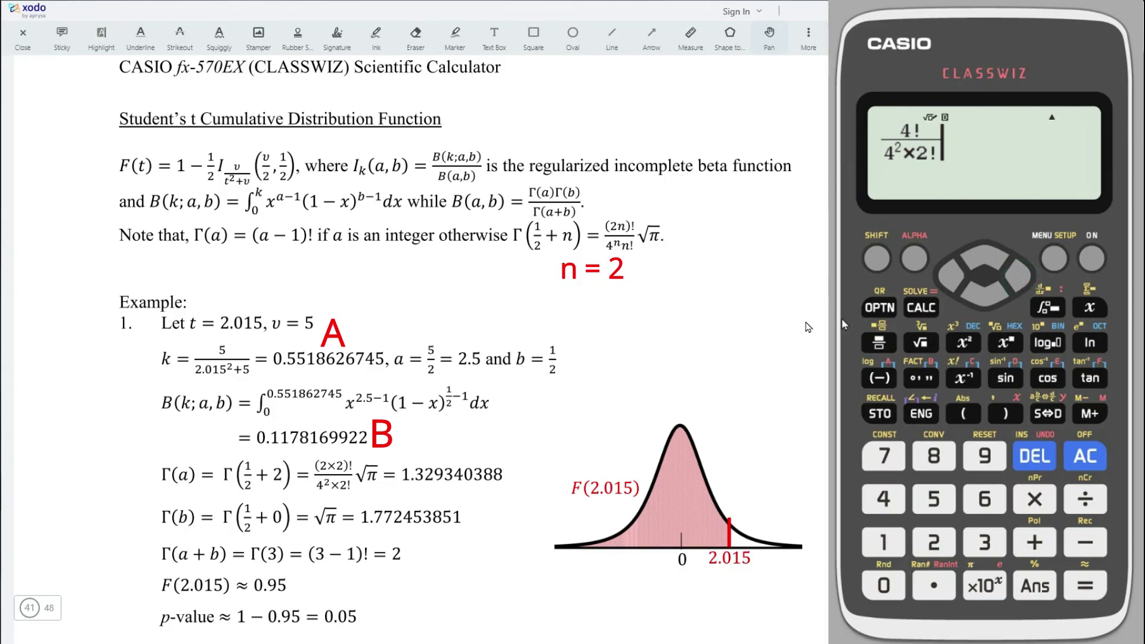
- Multiply by √π, evaluate to 1.329340388, and store it in memory C
left_click(914, 344)
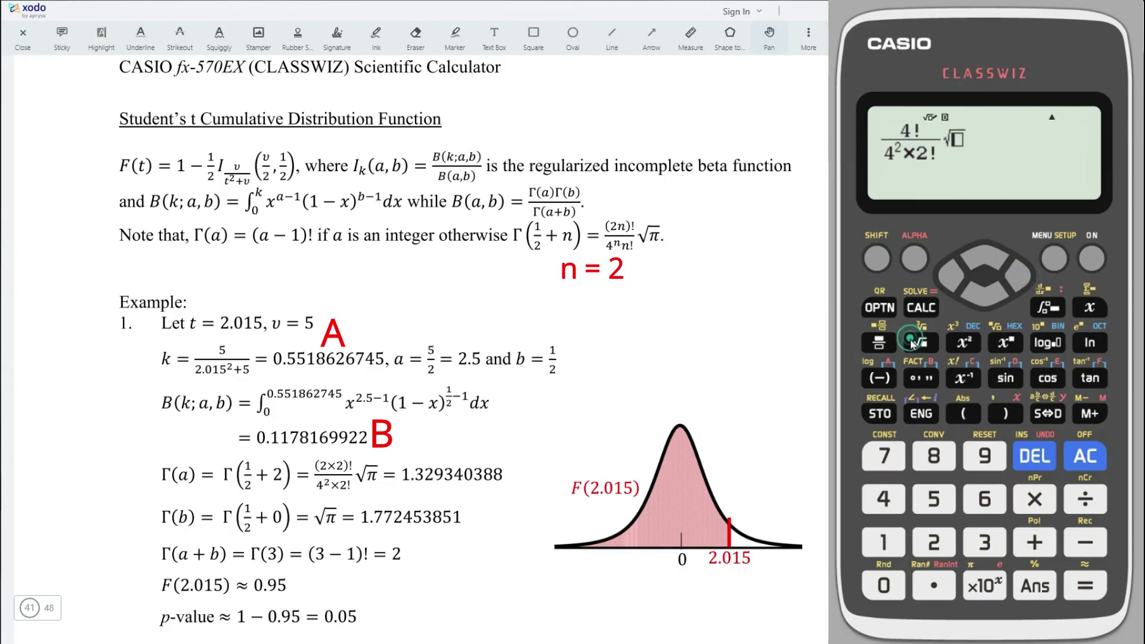
left_click(881, 266)
left_click(984, 584)
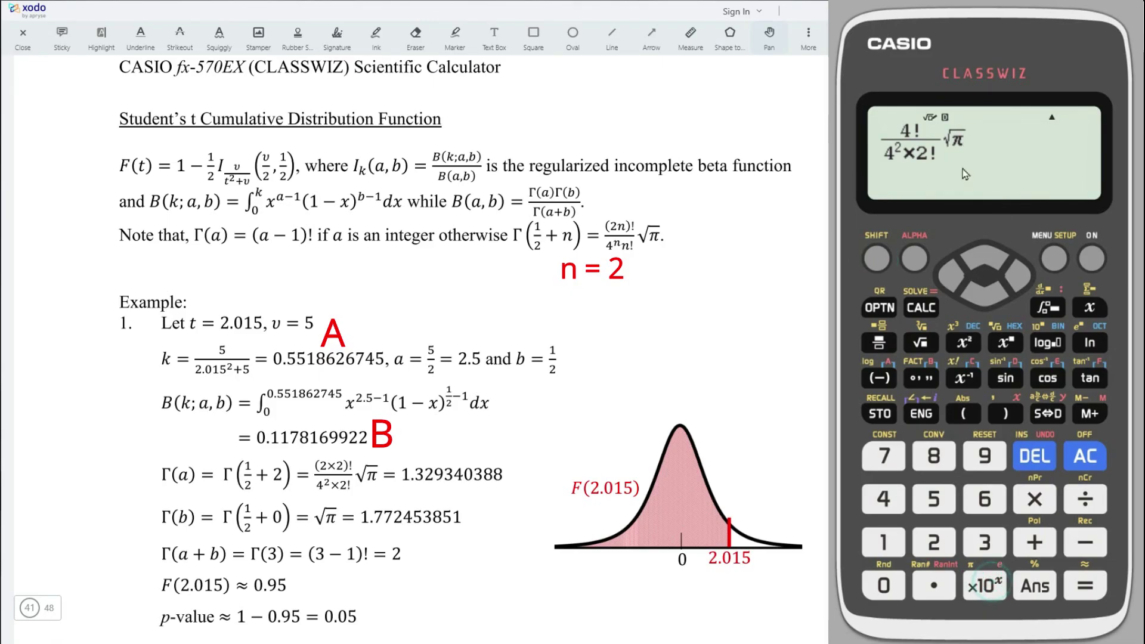
left_click(1085, 585)
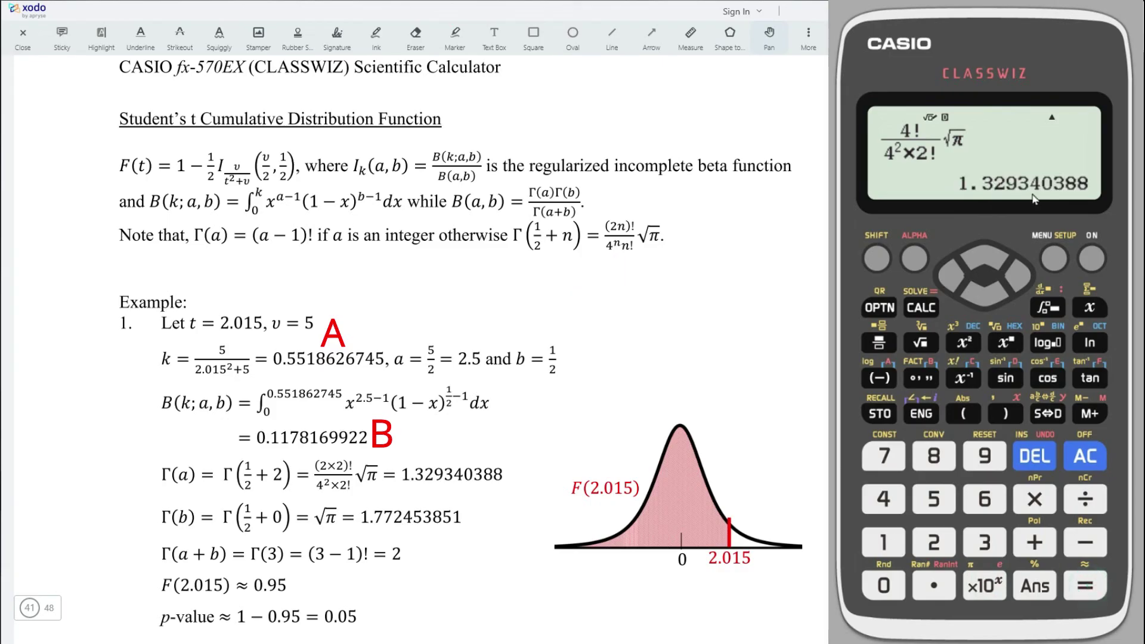
left_click(881, 413)
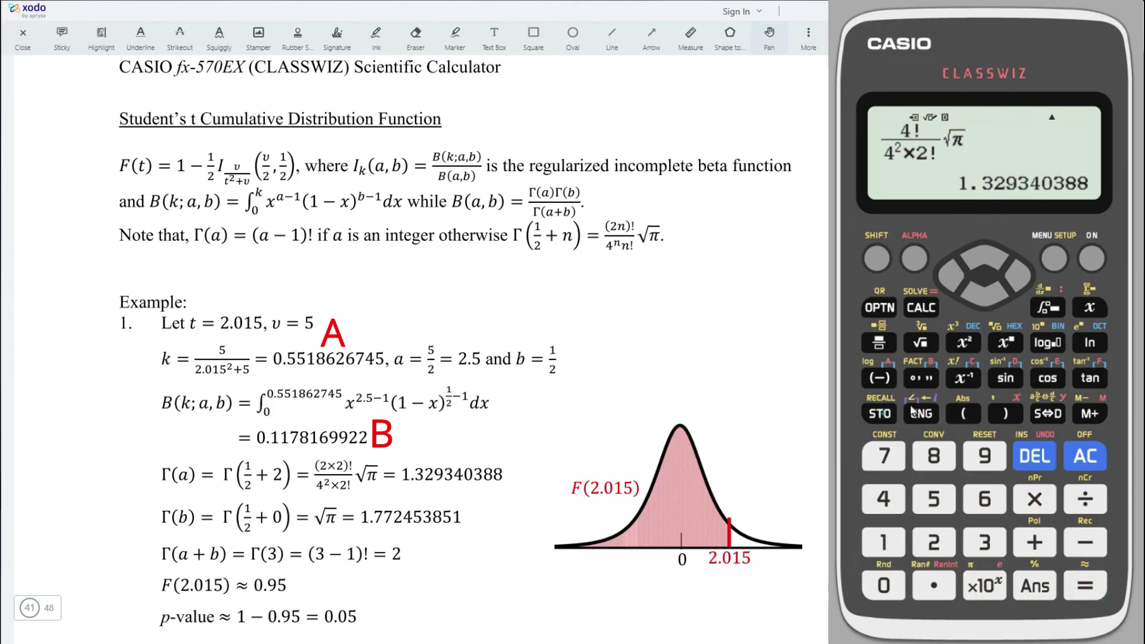
left_click(963, 377)
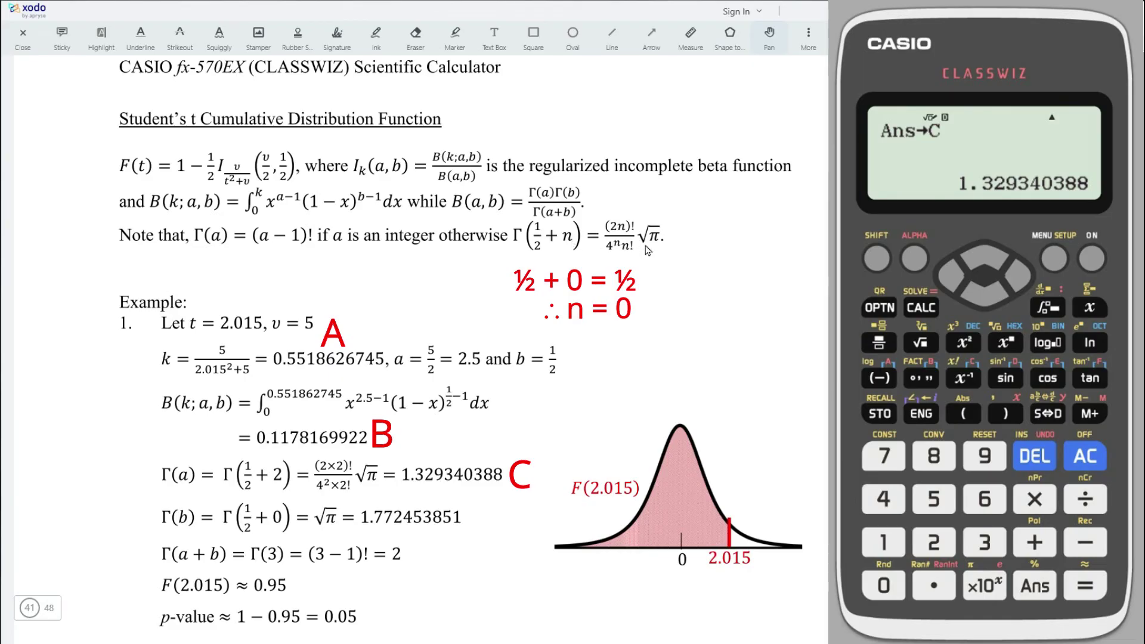
- Evaluate √π = 1.772453851 as Γ(b) and store it in memory D
left_click(921, 342)
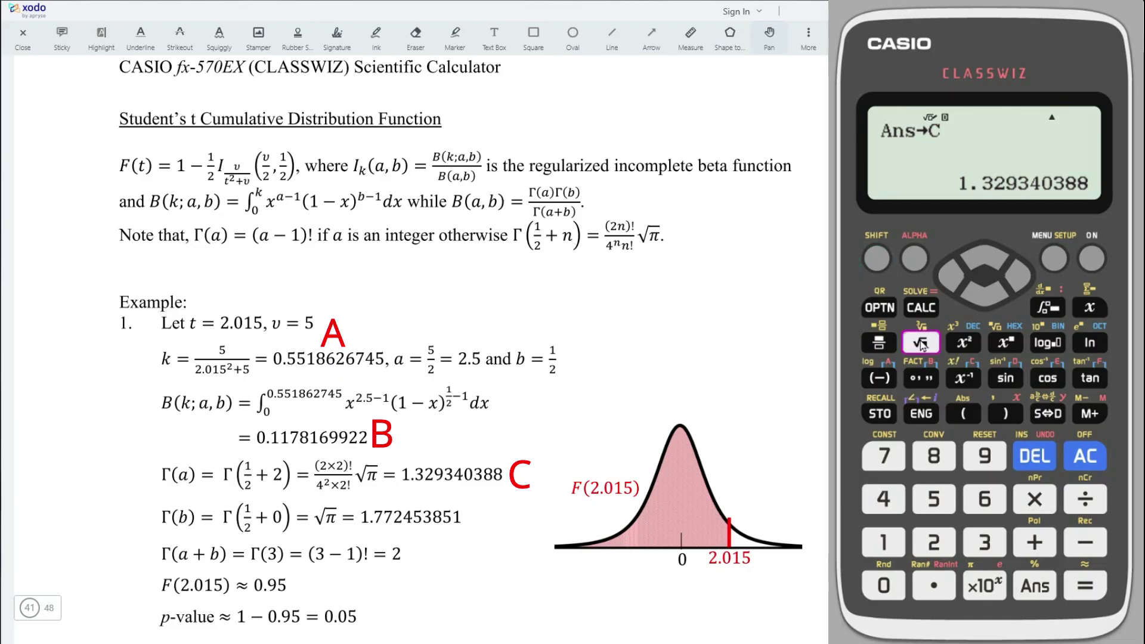
left_click(877, 258)
left_click(983, 587)
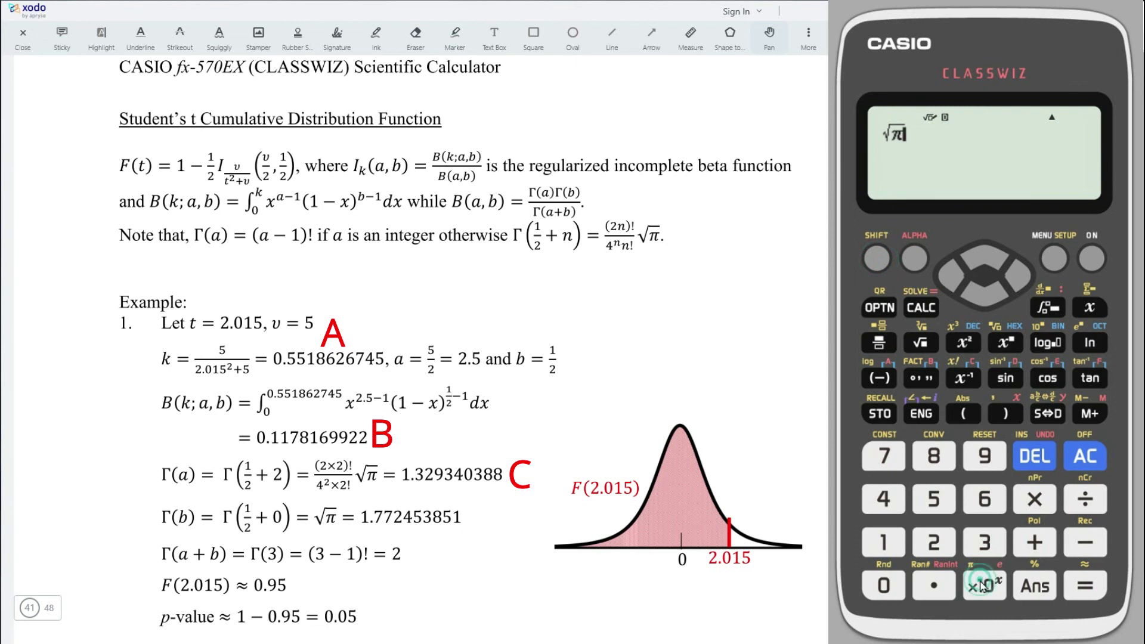
left_click(1103, 585)
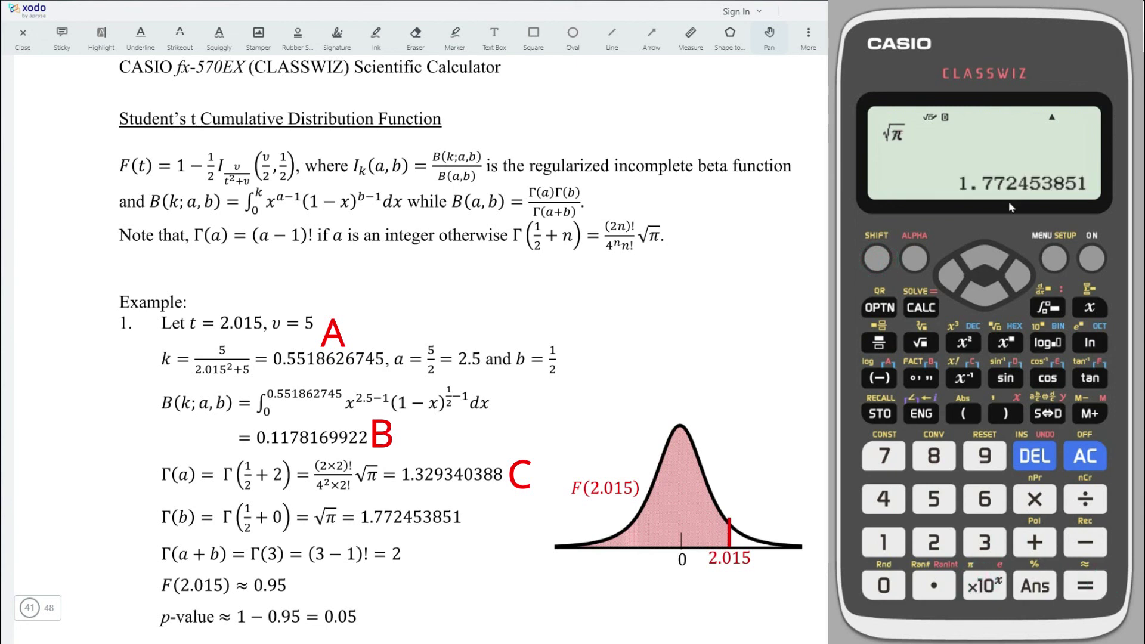
left_click(880, 413)
left_click(1007, 377)
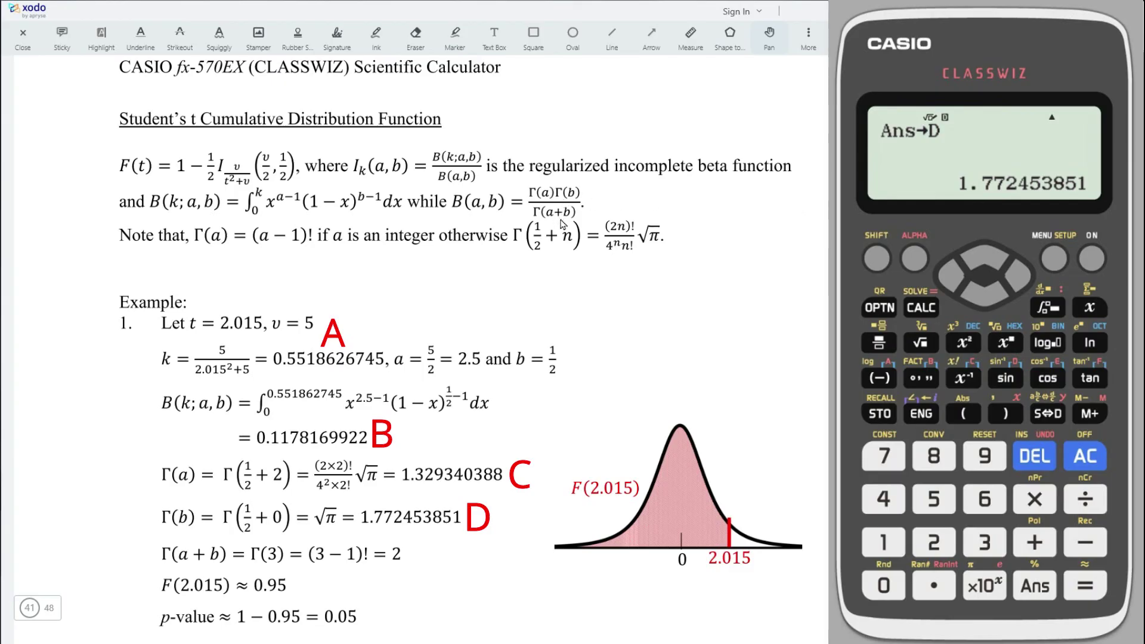